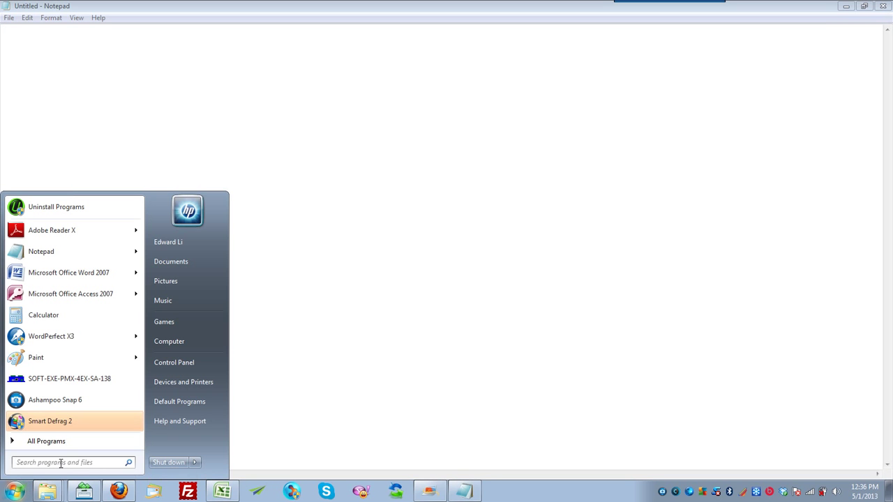
- Launch SOFT-EXE-PMX-4EX-SA-138 from Arcus Technology > Performax Series > PMX-4EX-SA in the Start Menu
left_click(70, 445)
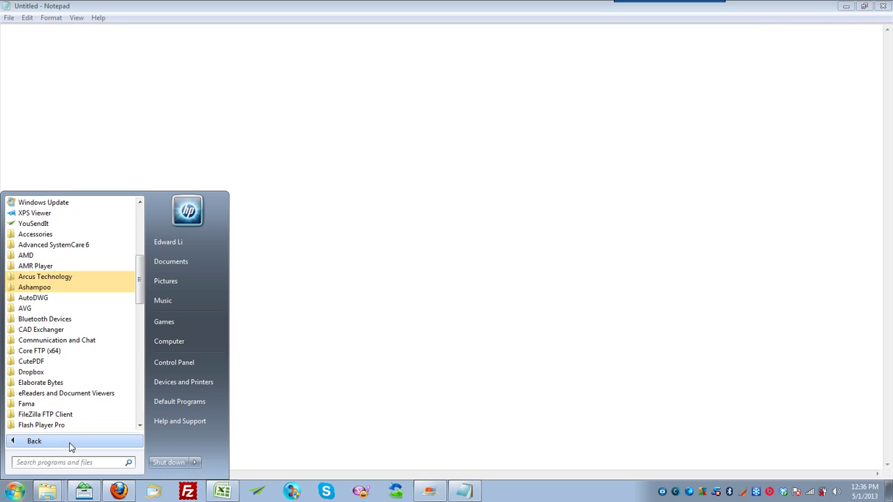
left_click(56, 277)
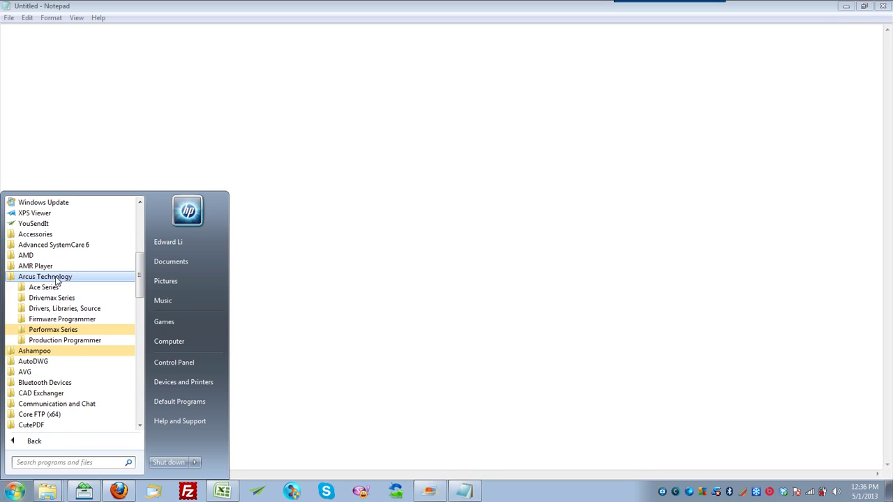
left_click(98, 330)
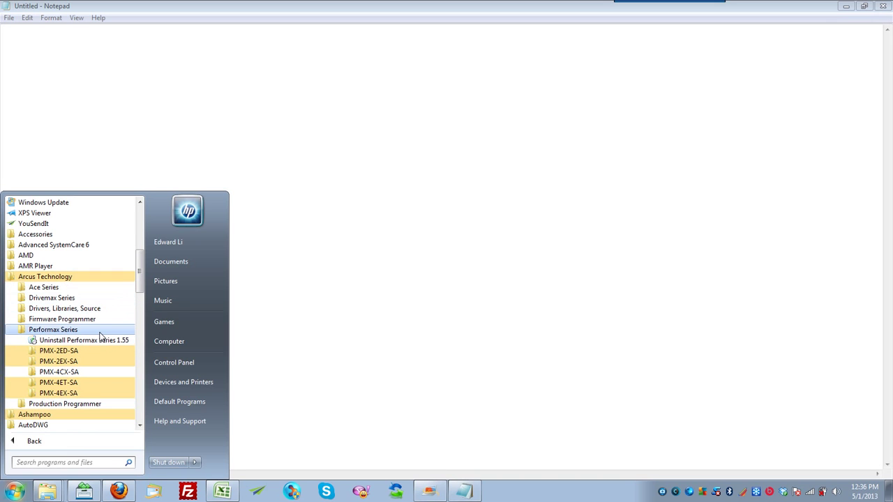
left_click(92, 392)
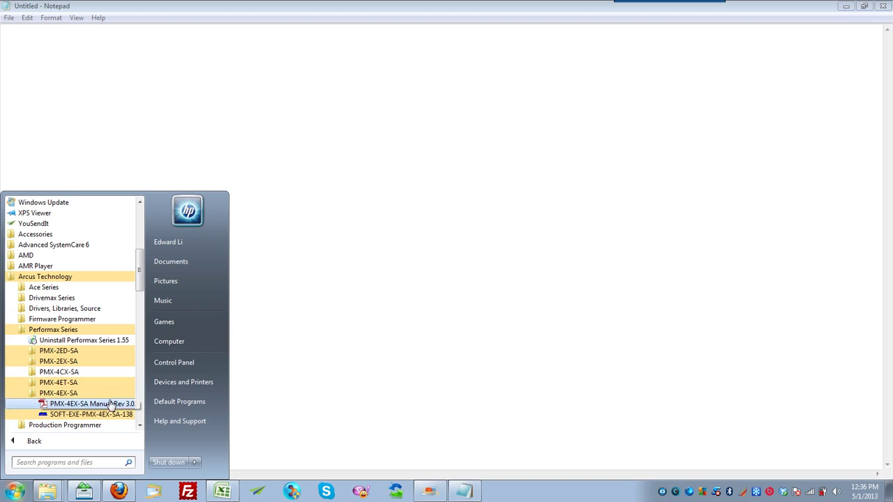
left_click(91, 414)
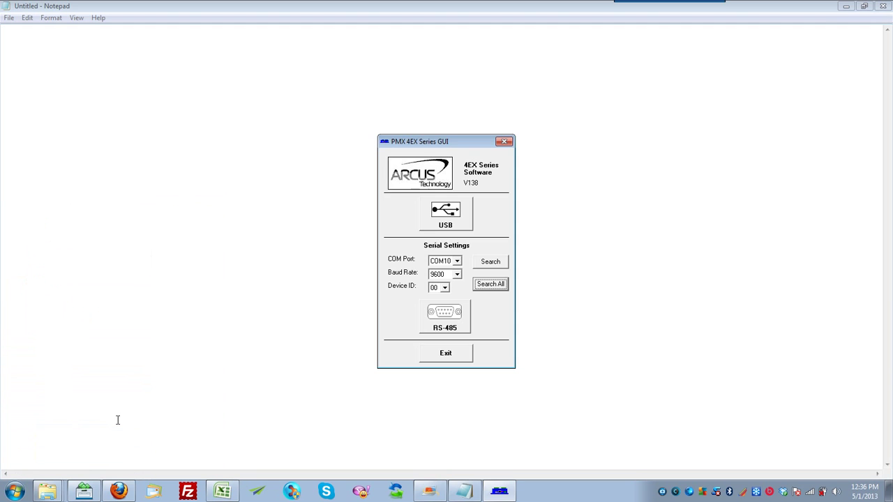
- Connect to device 4ex00 (Index 0) over USB and open the DXF Converter
left_click(449, 222)
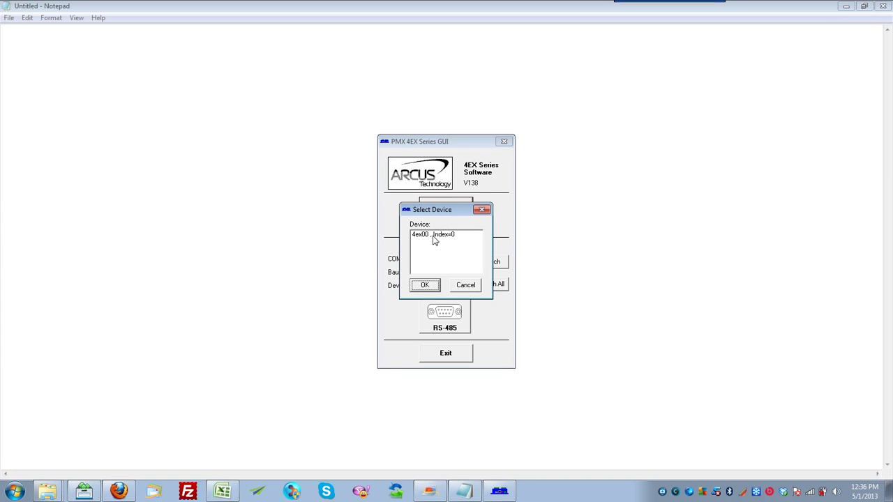
left_click(433, 237)
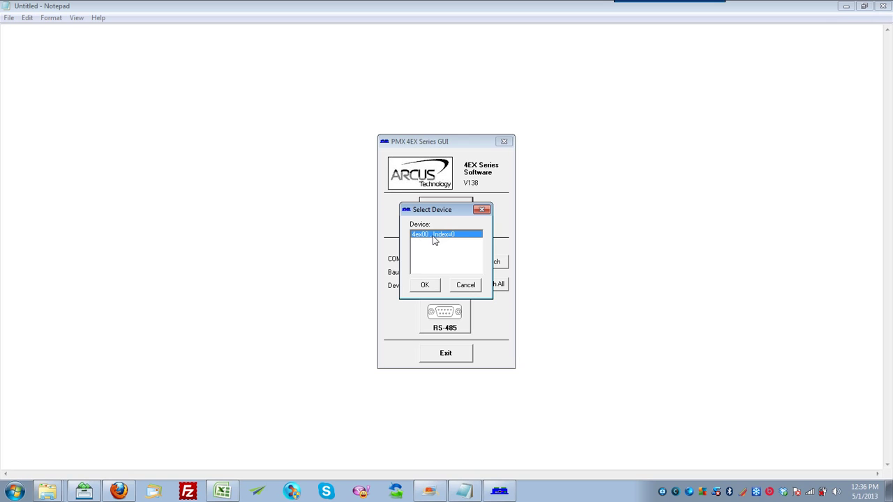
left_click(426, 286)
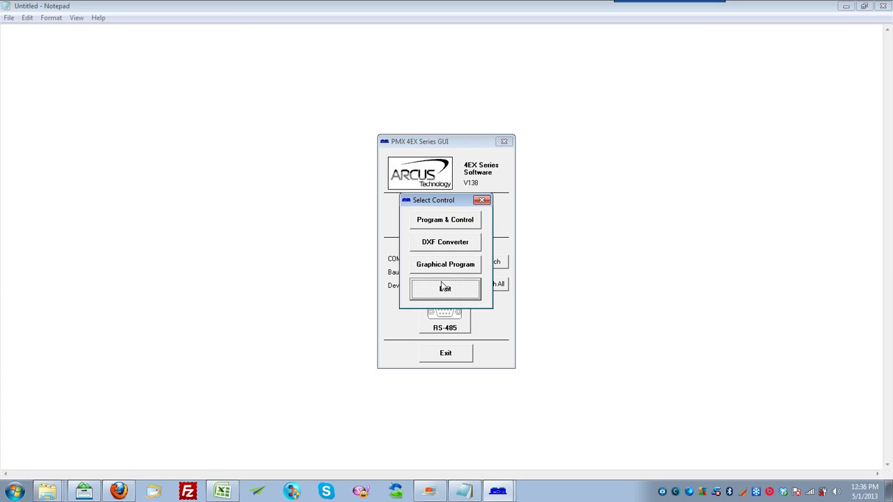
left_click(469, 245)
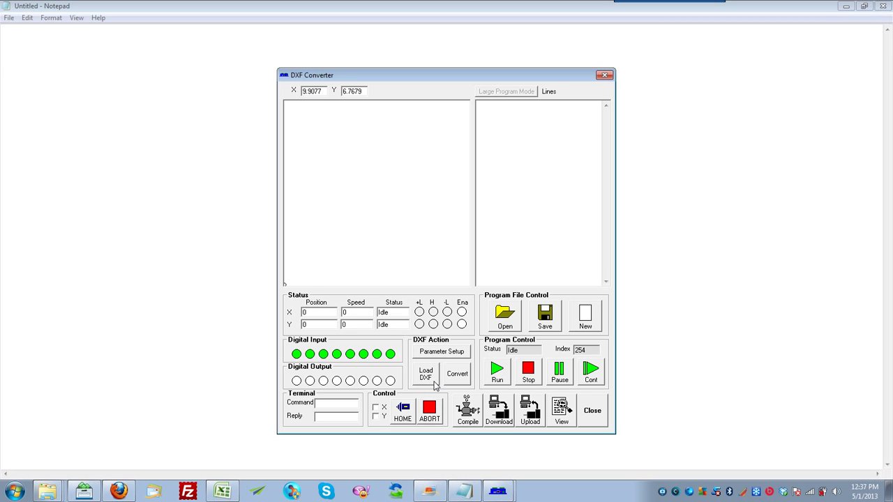
- Load Box1.dxf to show its rectangle-and-semicircle drawing
left_click(425, 374)
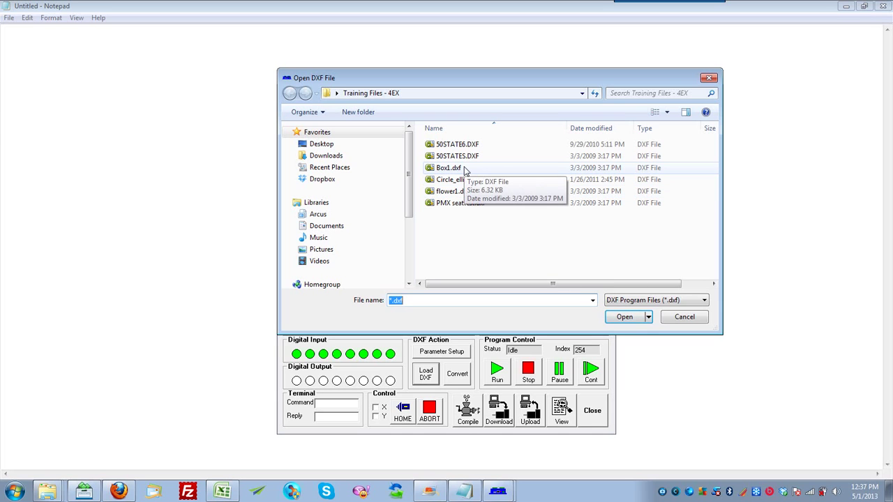
left_click(466, 169)
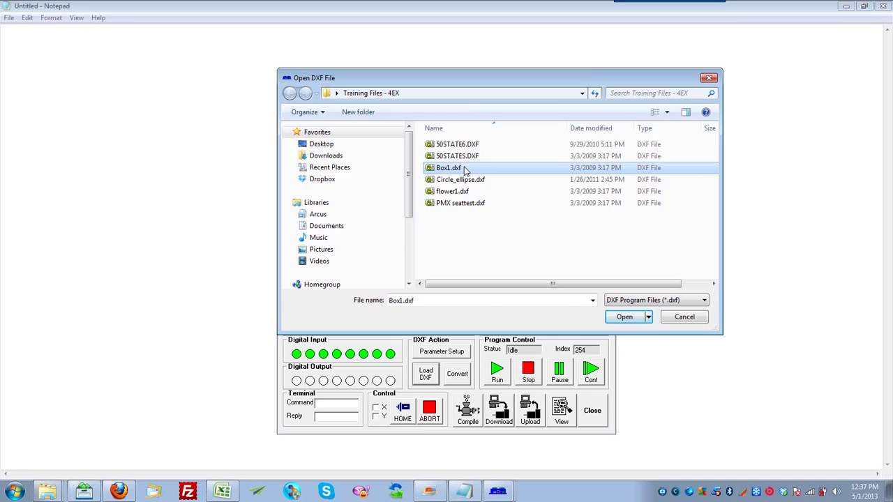
double_click(466, 168)
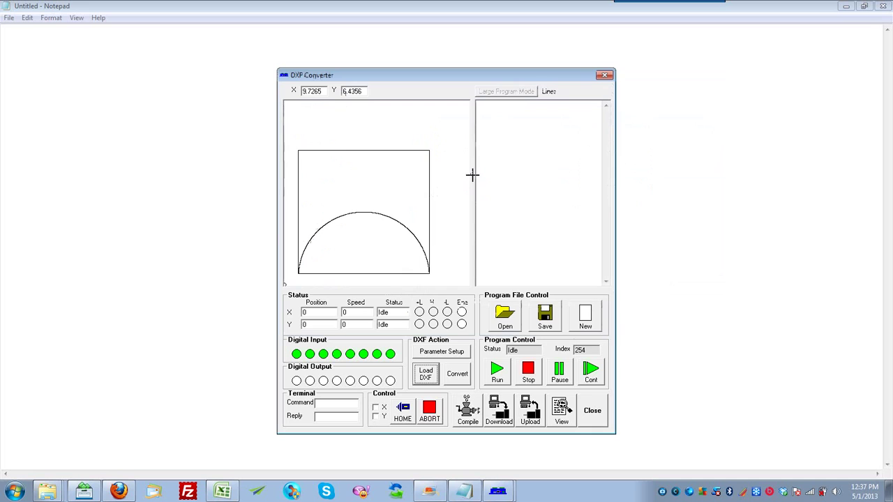
left_click(452, 354)
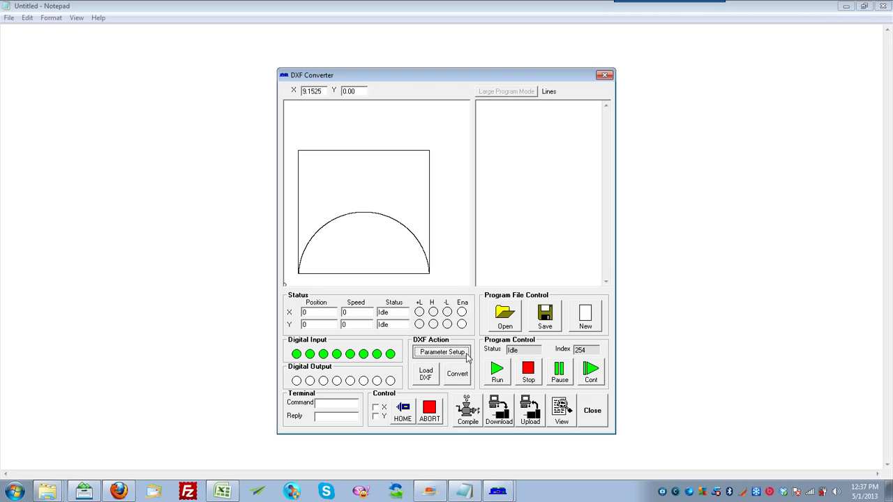
left_click(466, 354)
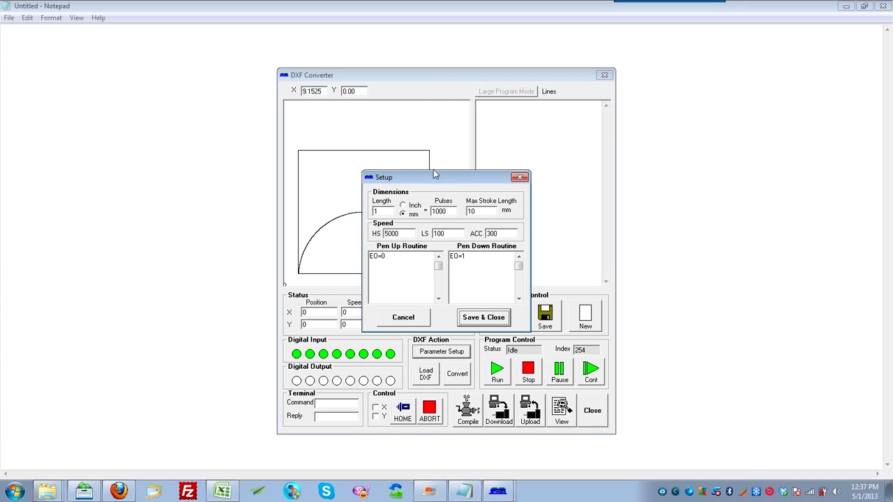
left_click_drag(435, 175, 600, 150)
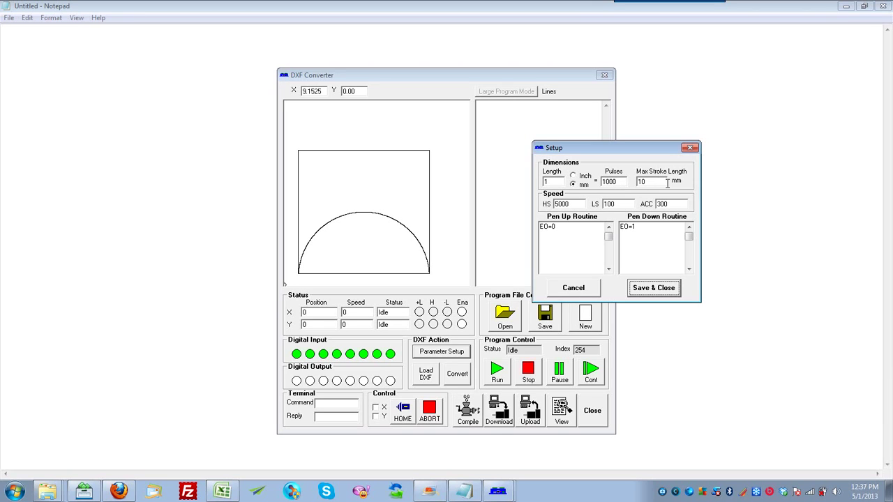
double_click(663, 186)
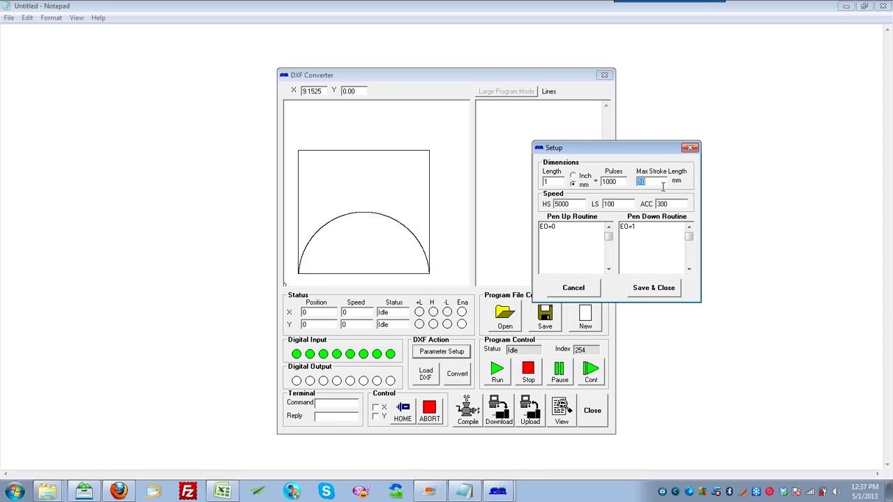
left_click(689, 151)
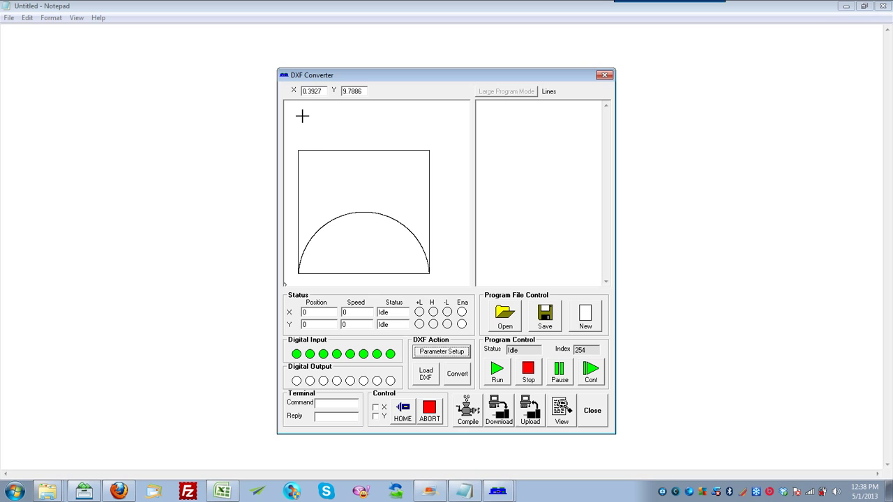
- Change Max Stroke Length to 20 in Parameter Setup and save
left_click(449, 357)
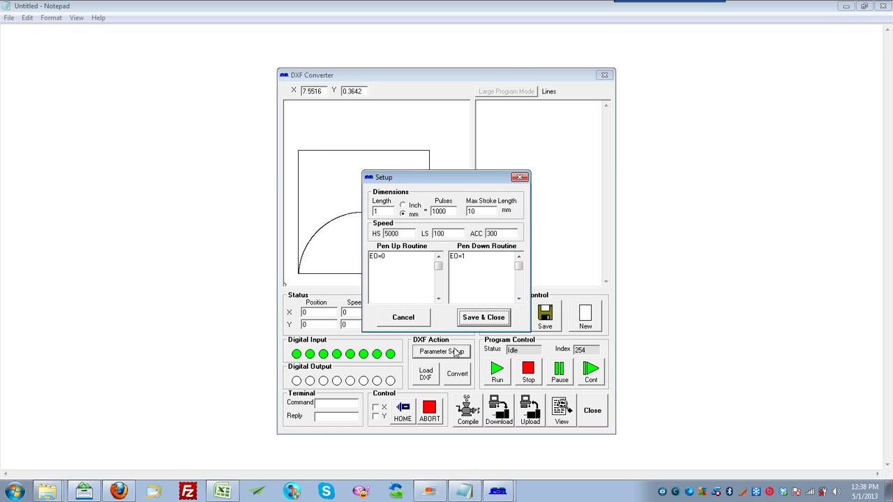
double_click(487, 217)
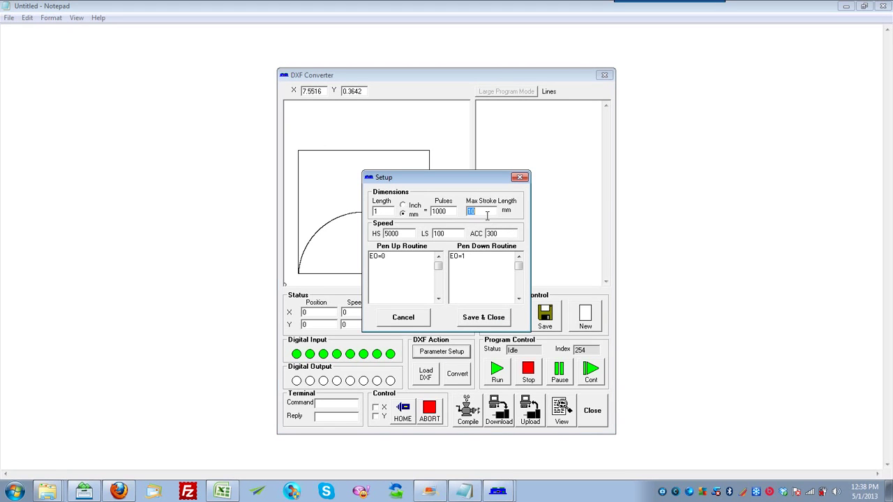
type("20")
left_click(499, 320)
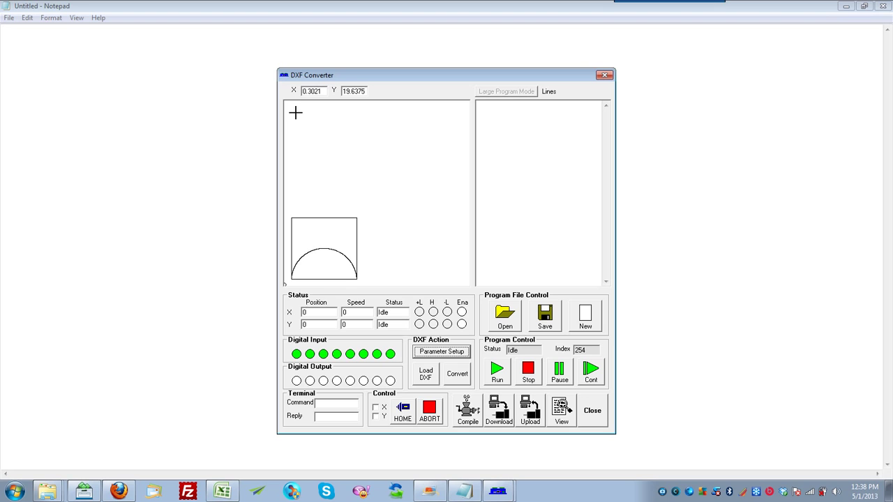
left_click(450, 354)
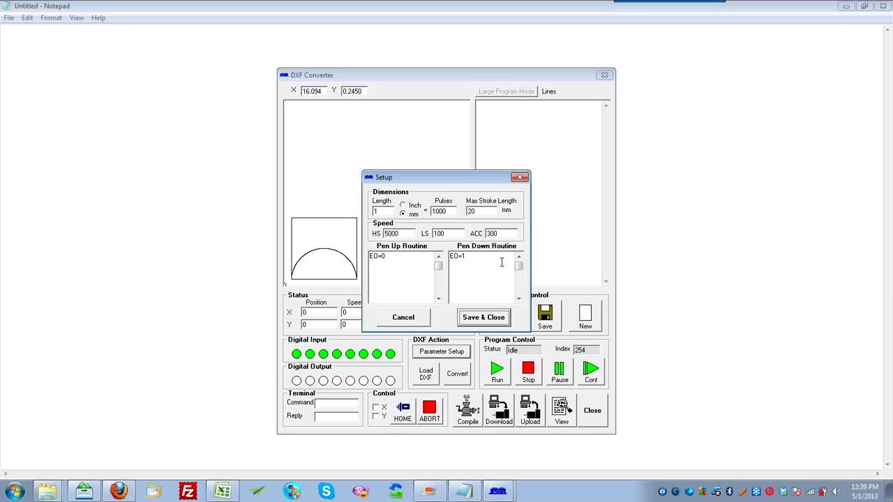
left_click(502, 319)
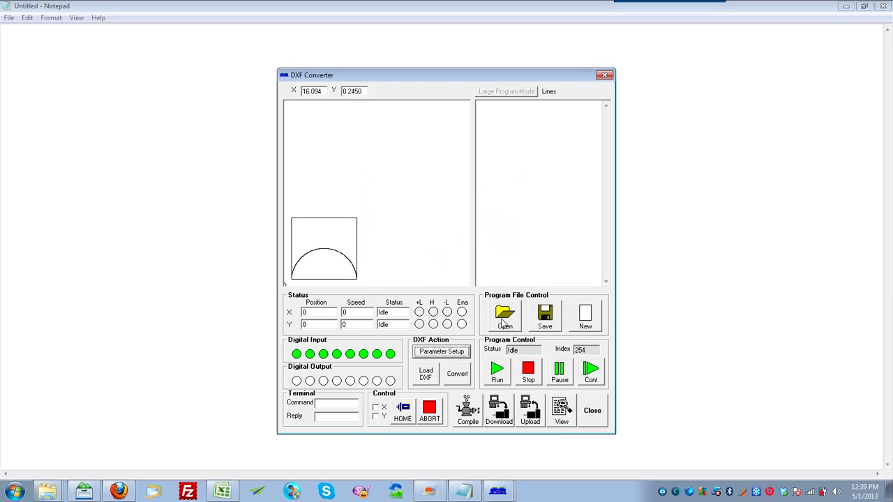
left_click(456, 382)
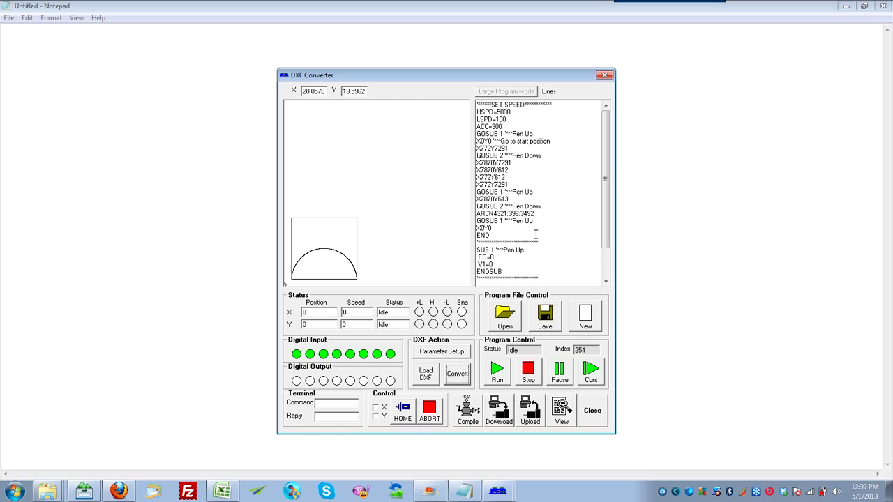
- Highlight the square's X/Y lines, the ARCN parameters and the Pen Up comment, then compile
left_click_drag(521, 188, 477, 162)
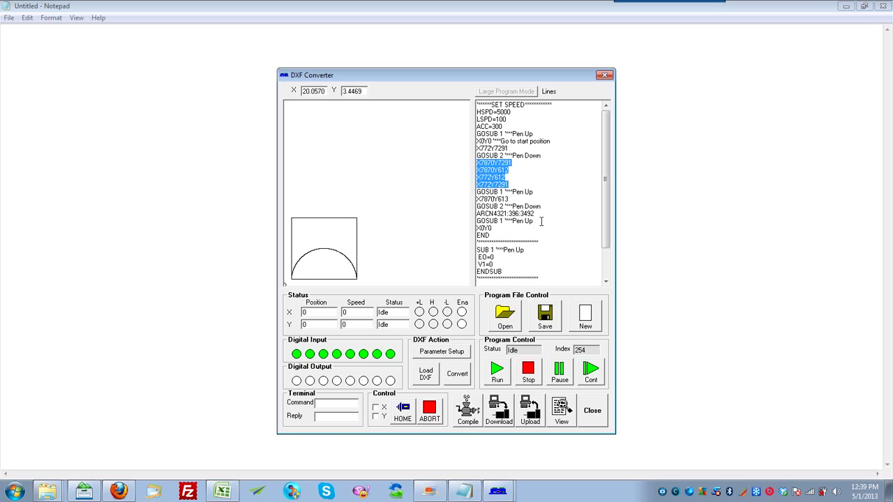
left_click_drag(542, 221, 478, 218)
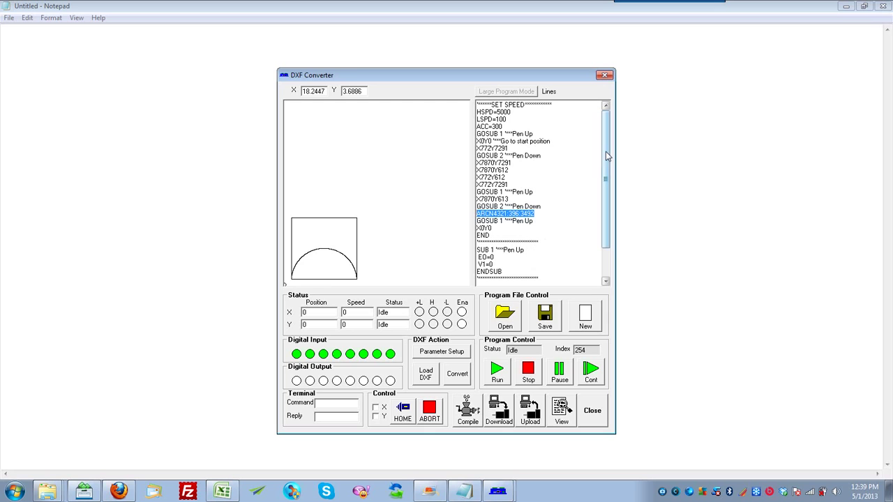
left_click_drag(605, 154, 579, 212)
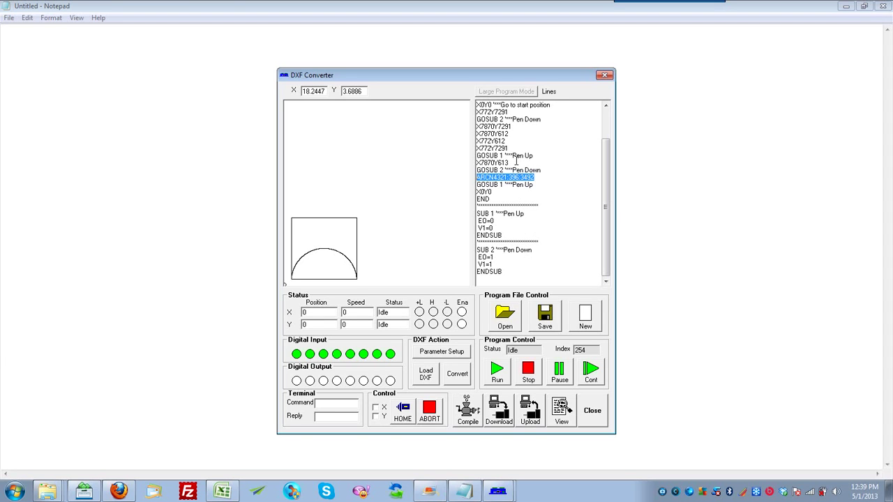
left_click_drag(503, 156, 544, 188)
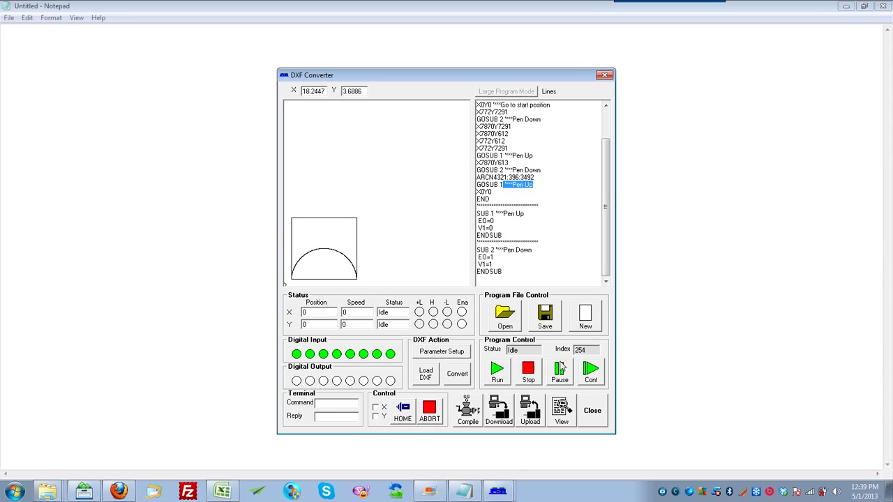
left_click(473, 409)
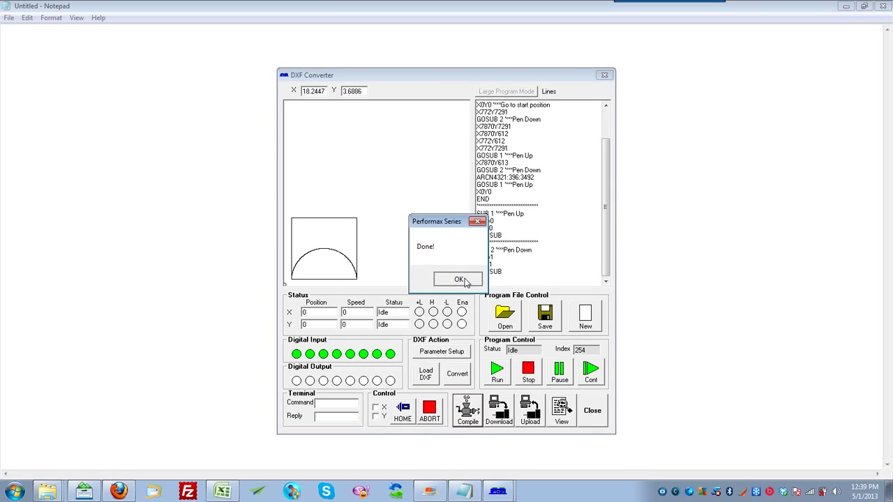
- Download Box1's compiled program to the 4EX controller and run it
left_click(458, 279)
left_click(498, 415)
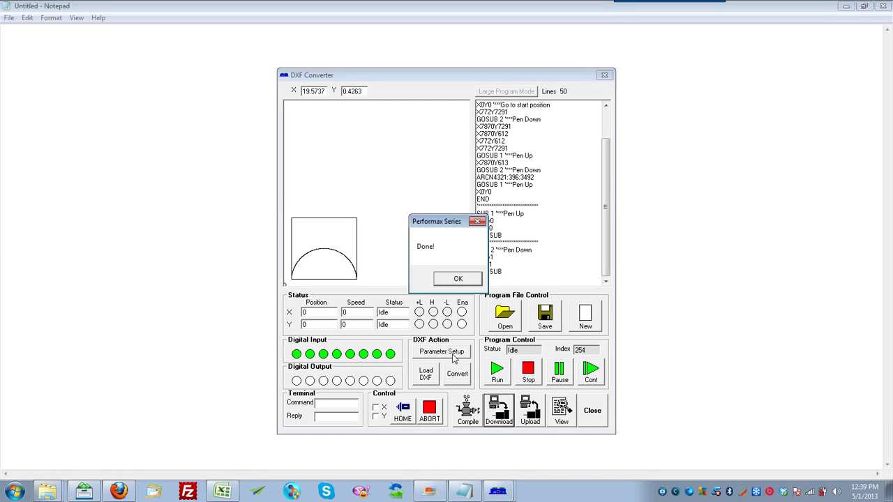
left_click(448, 282)
left_click(497, 375)
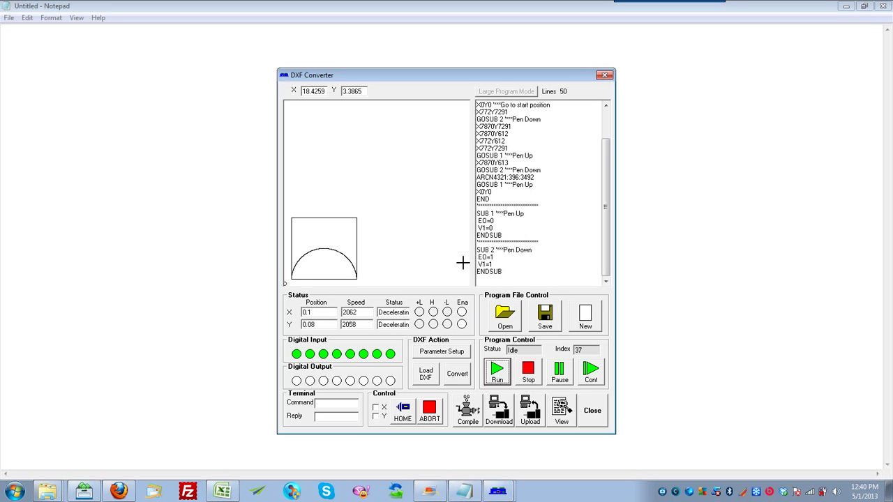
- Recompile, download and rerun Box1's program at HSPD=8000 until it returns to 0,0
scroll(586, 150, "up", 2)
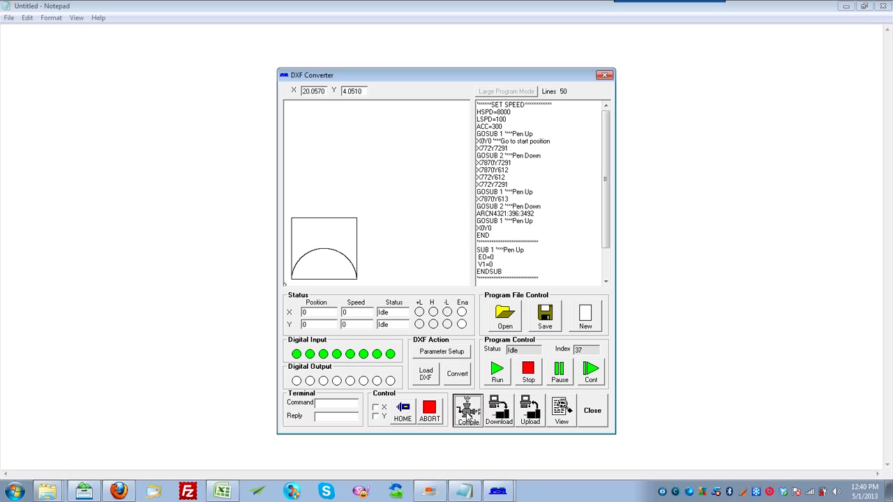
left_click(468, 411)
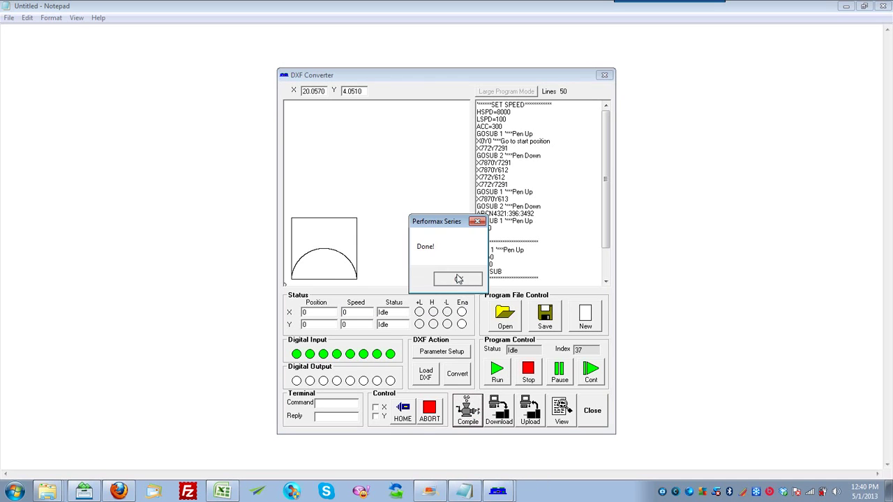
left_click(460, 277)
left_click(499, 410)
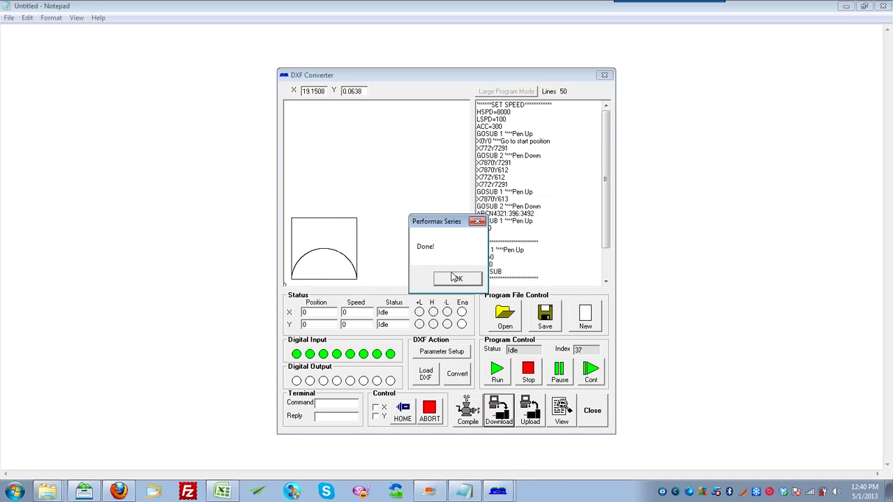
left_click(456, 279)
left_click(497, 374)
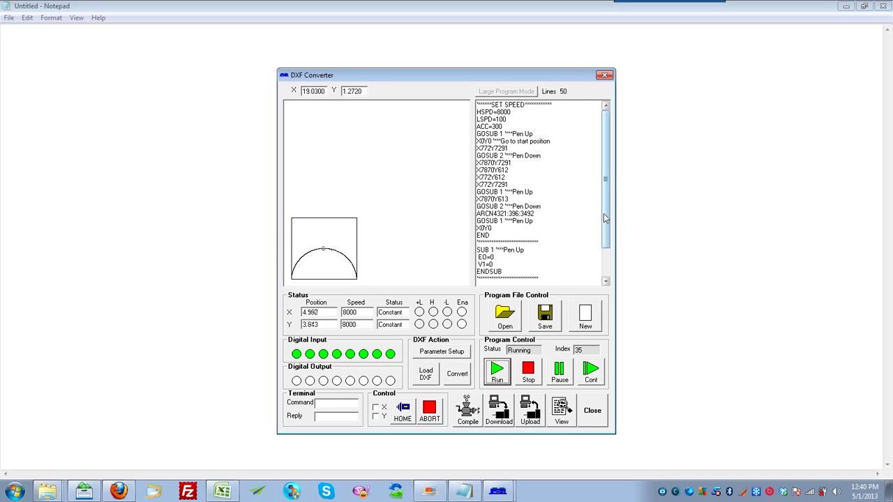
left_click(556, 169)
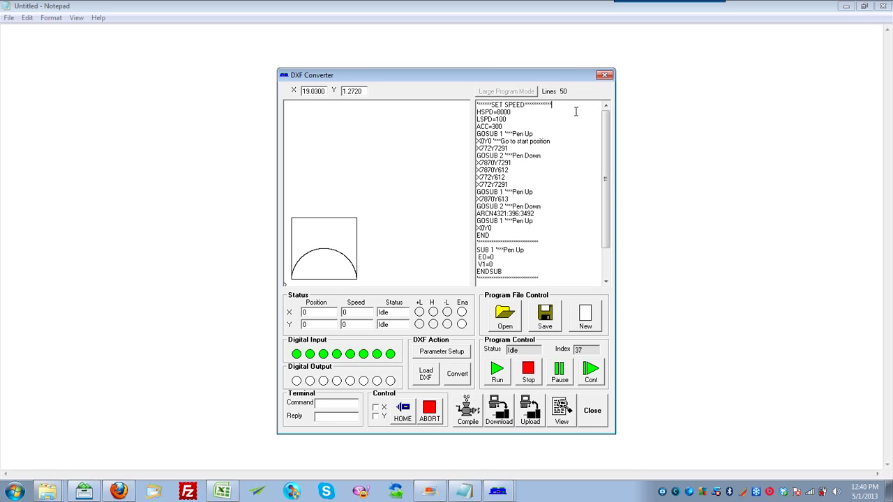
- Insert WHILE 1=1 after SET SPEED and ENDWHILE after the X0Y0 return move
key("Return")
key("Return")
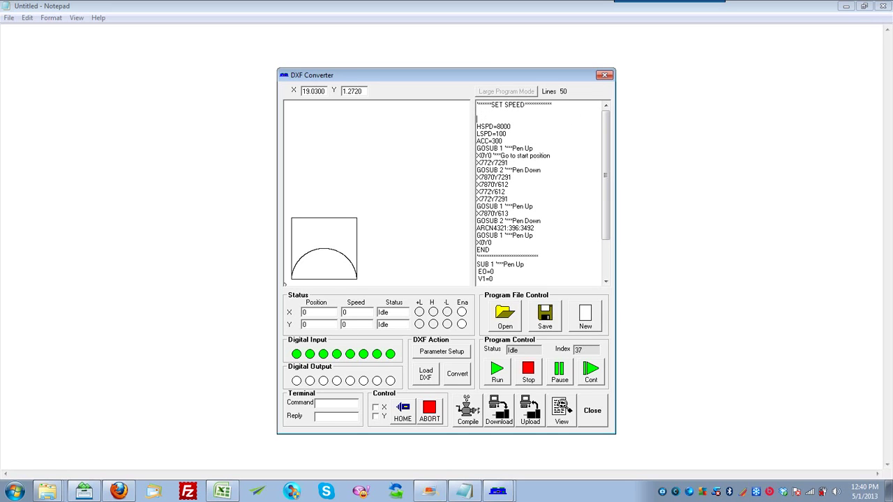
type("WHILE 1=1")
key("Return")
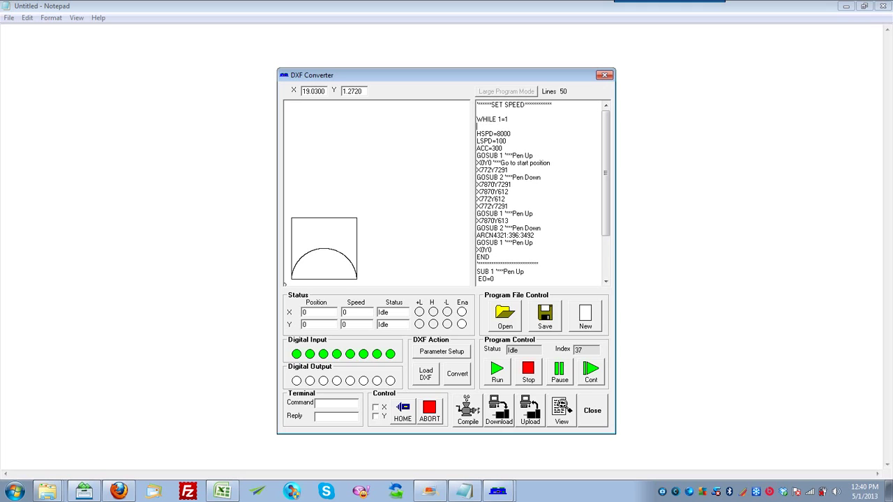
key("Return")
key("Return")
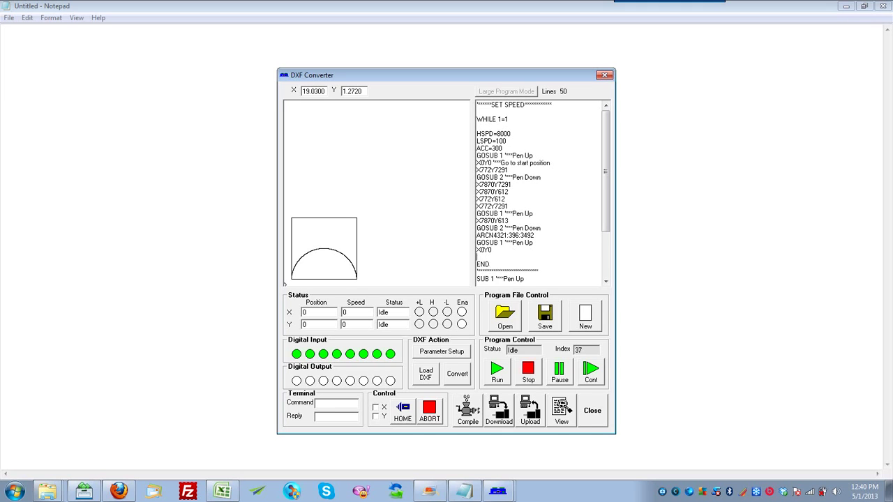
key("Return")
type("ENDWHILE")
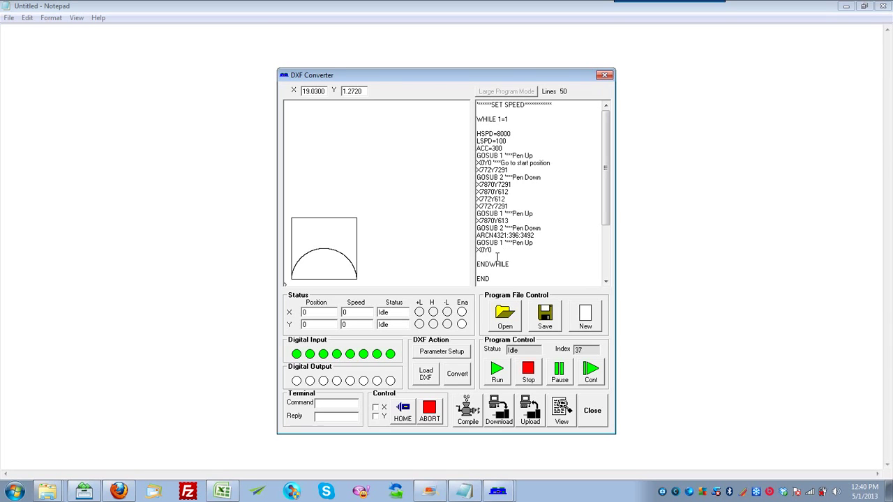
left_click_drag(502, 255, 480, 134)
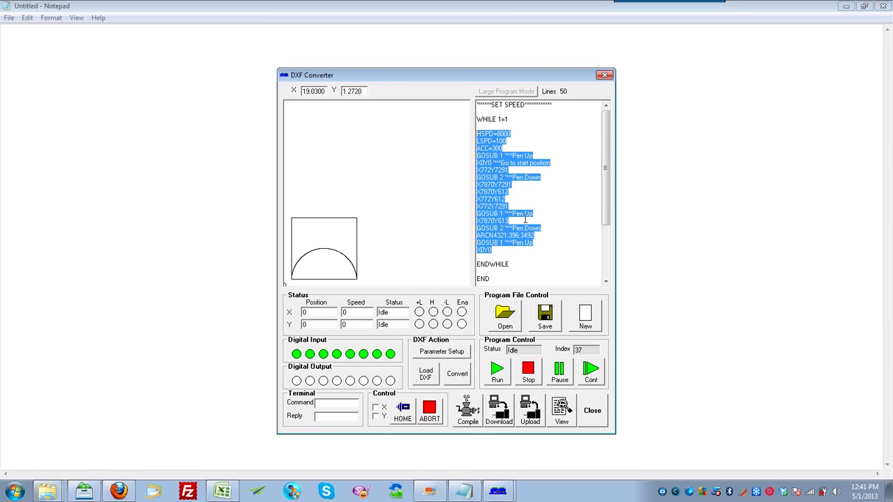
- Compile, download and run the looping Box1 program, then stop it
left_click(469, 416)
left_click(459, 278)
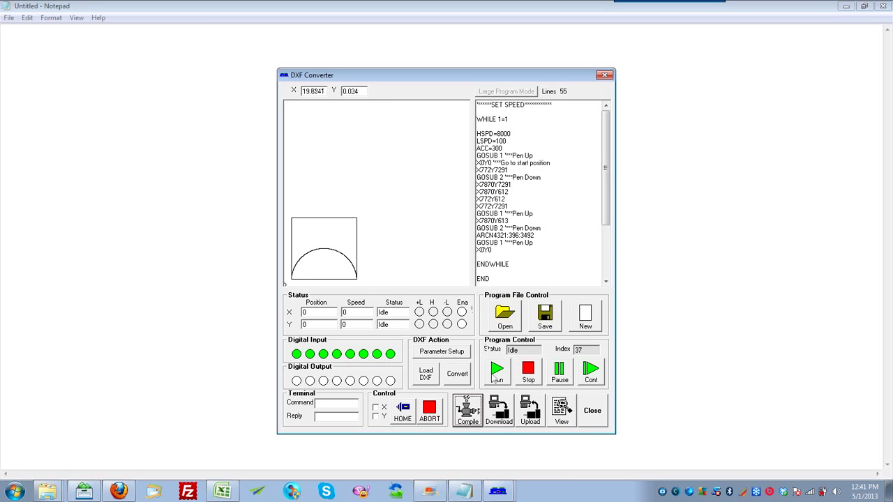
left_click(503, 415)
left_click(457, 277)
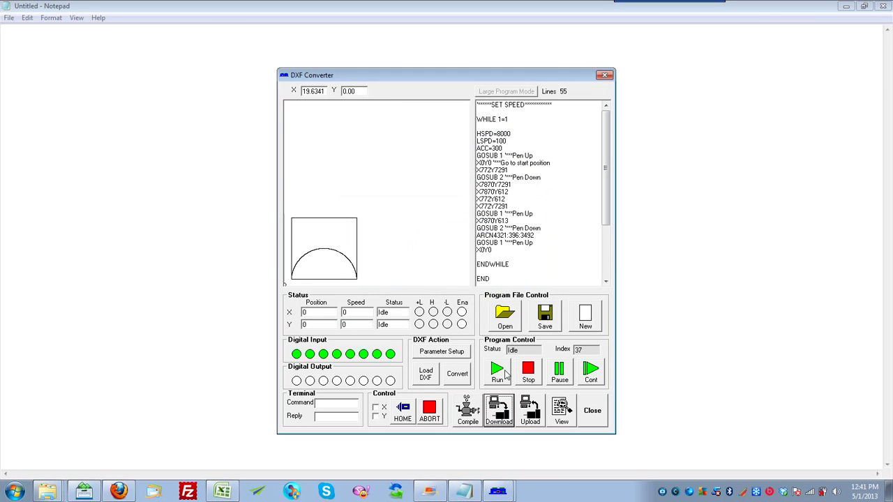
left_click(497, 372)
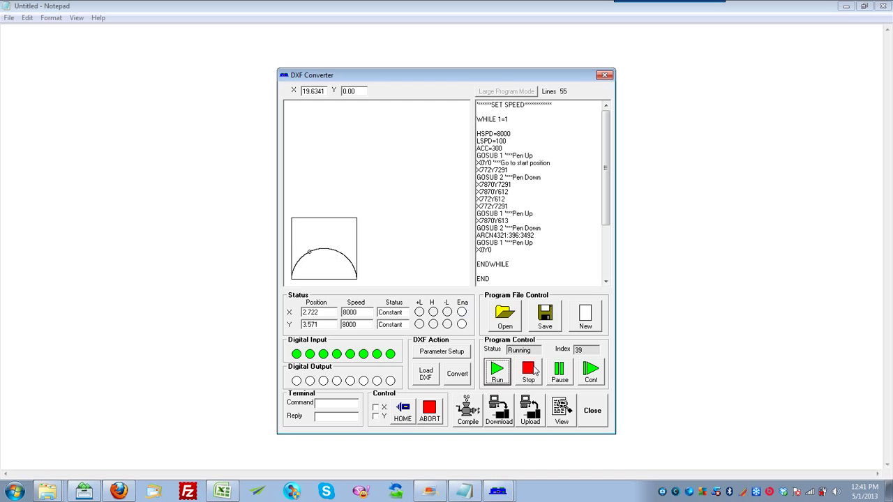
left_click(533, 372)
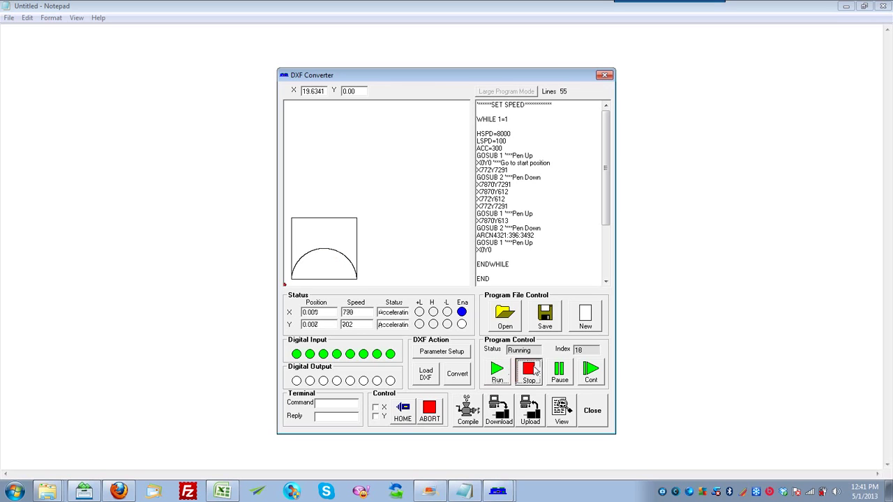
left_click(423, 377)
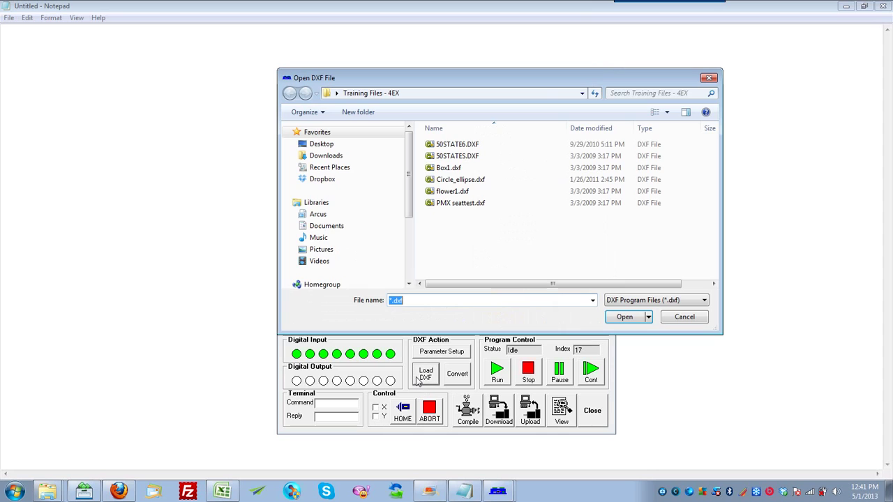
- Open flower1.dxf to preview the potted flower drawing
left_click(478, 198)
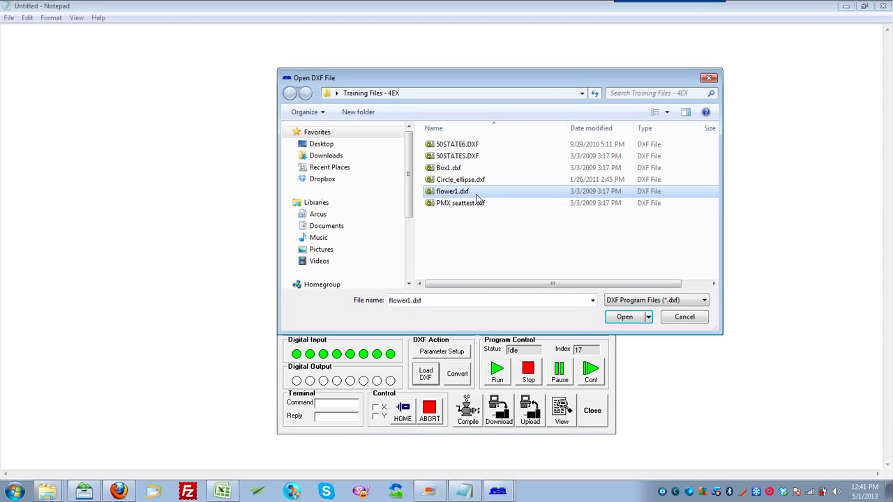
double_click(478, 199)
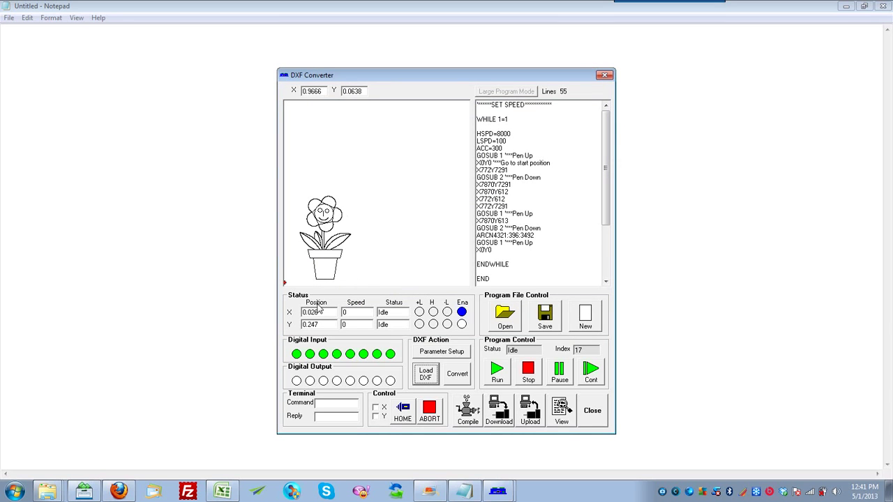
- Set Max Stroke Length to 10 in Parameter Setup to rescale the flower
left_click(453, 354)
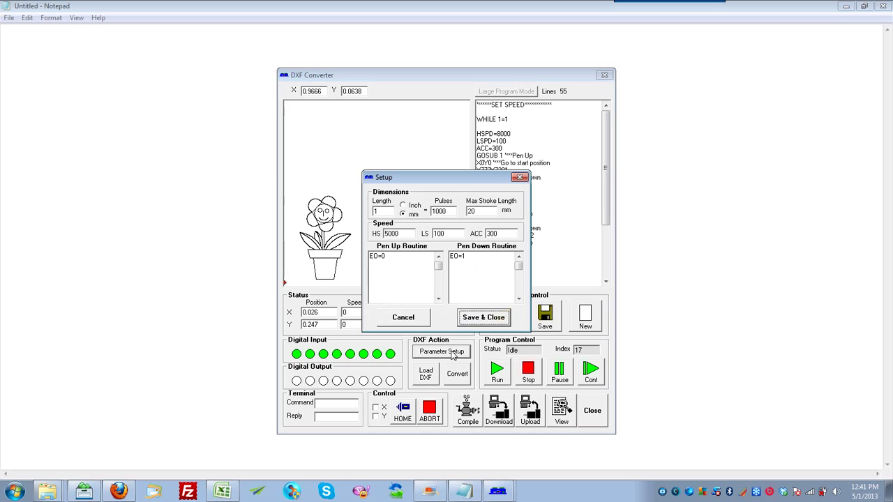
left_click(485, 214)
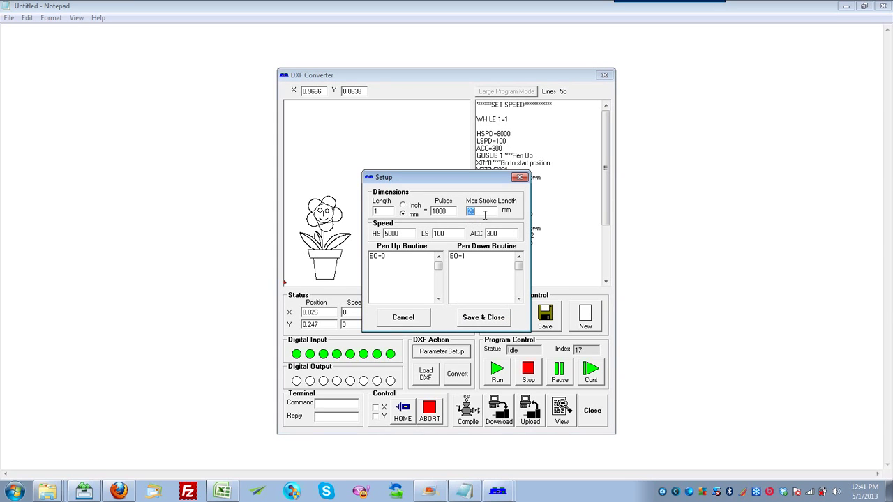
type("10")
left_click(497, 318)
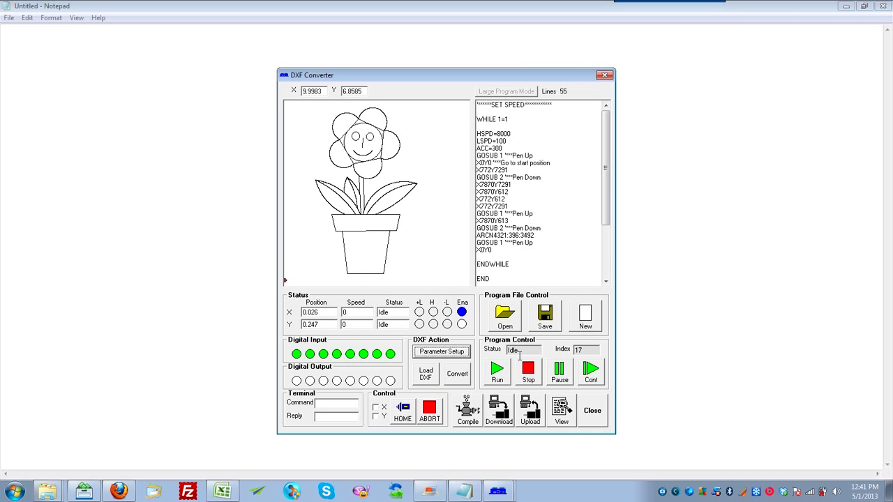
- Set the high speed (HS) to 10000, then convert the flower drawing to motion code
left_click(461, 353)
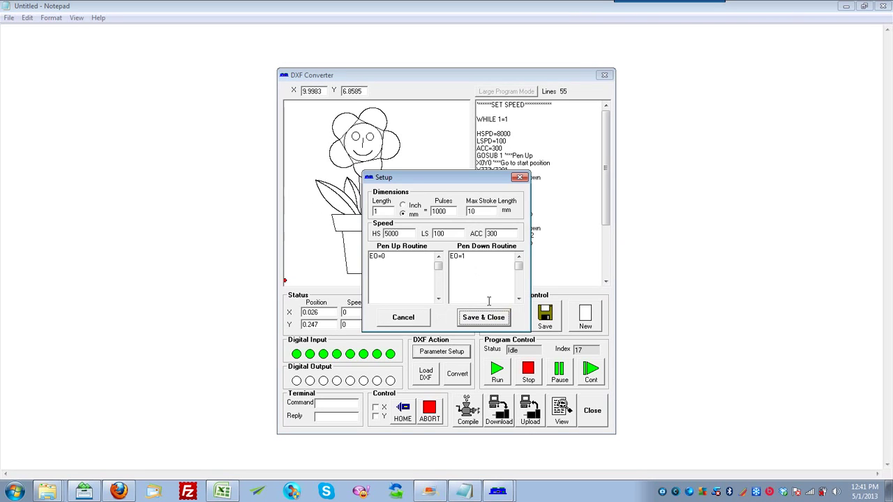
double_click(411, 237)
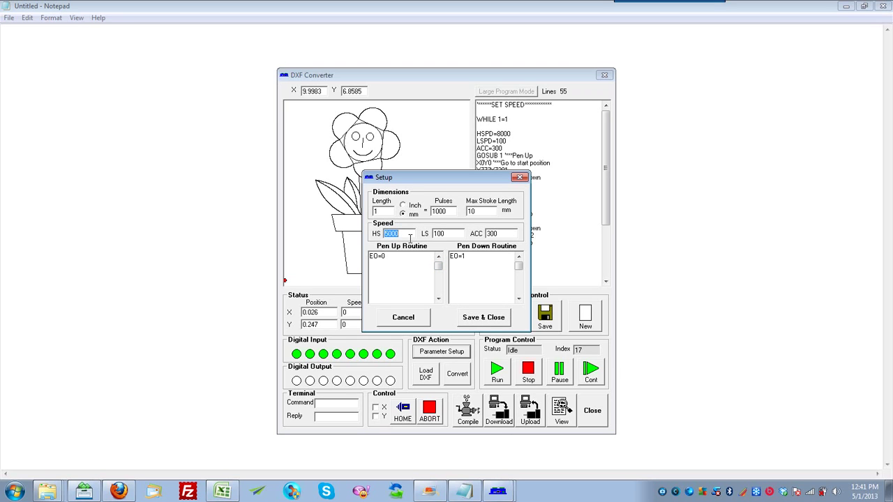
type("100")
left_click(496, 319)
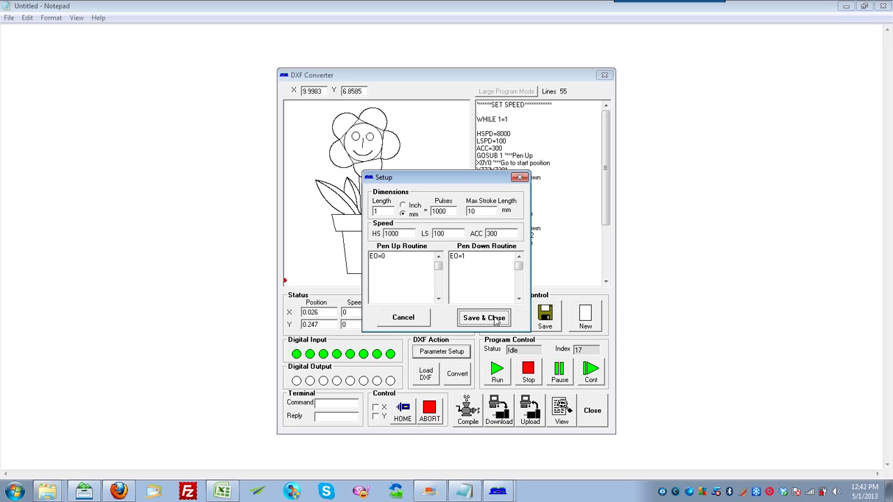
left_click(409, 235)
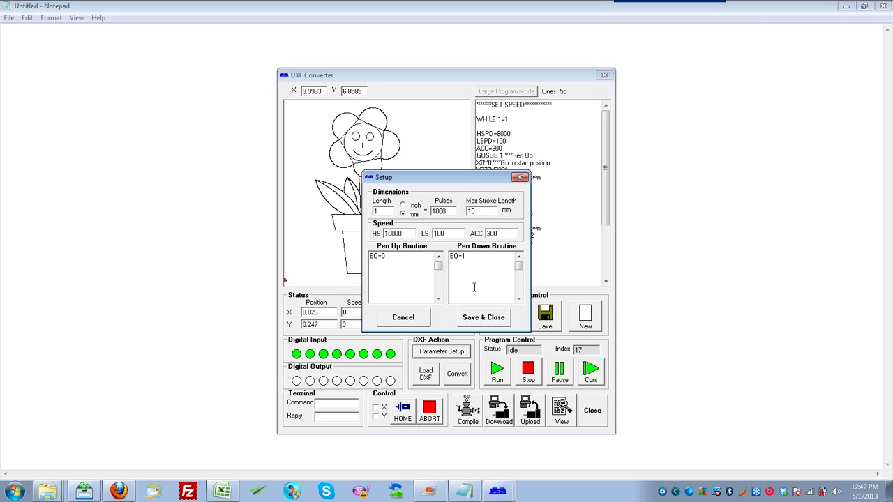
left_click(489, 317)
left_click(458, 375)
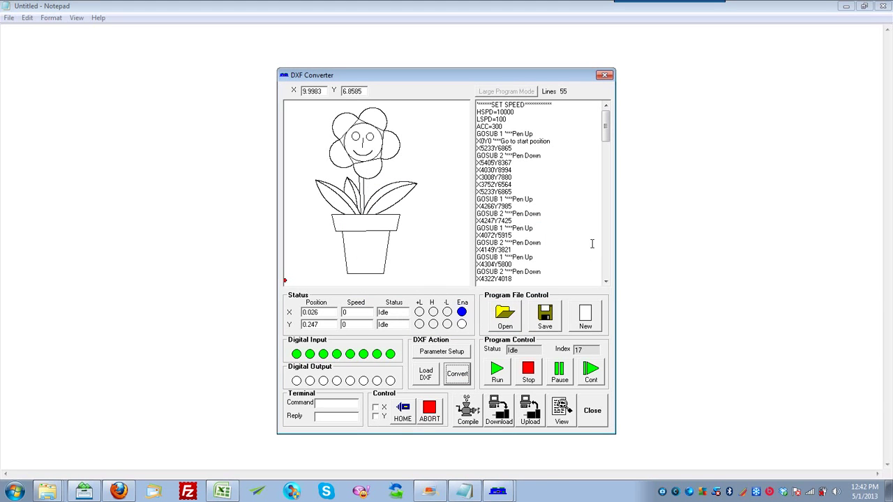
mouse_move(605, 126)
left_mouse_down()
mouse_move(603, 252)
mouse_move(604, 126)
left_mouse_up()
left_click_drag(520, 194, 481, 162)
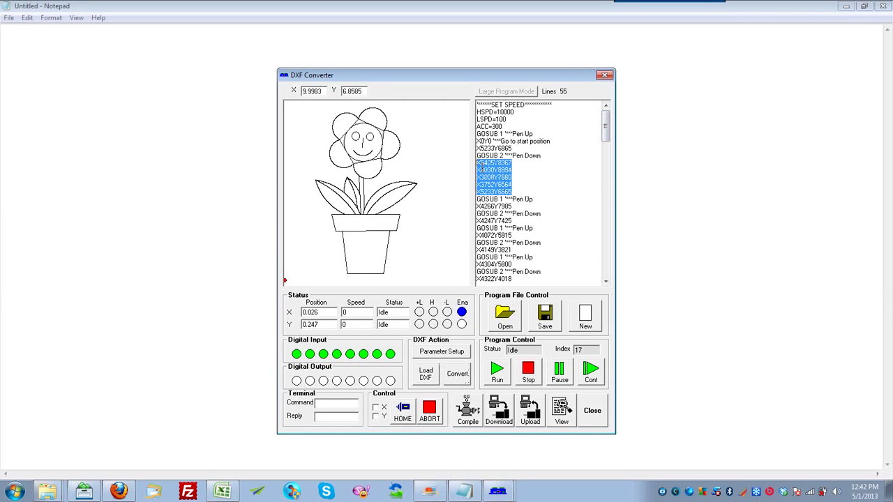
left_click_drag(606, 127, 607, 160)
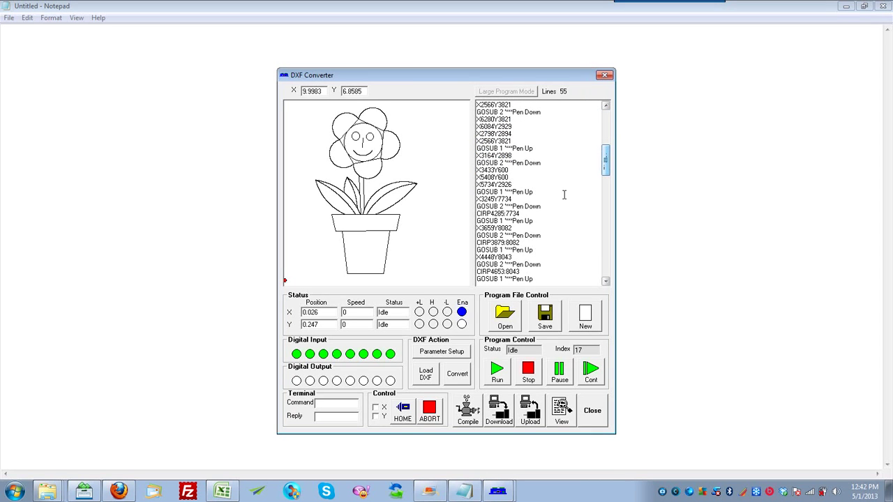
left_click_drag(528, 221, 481, 220)
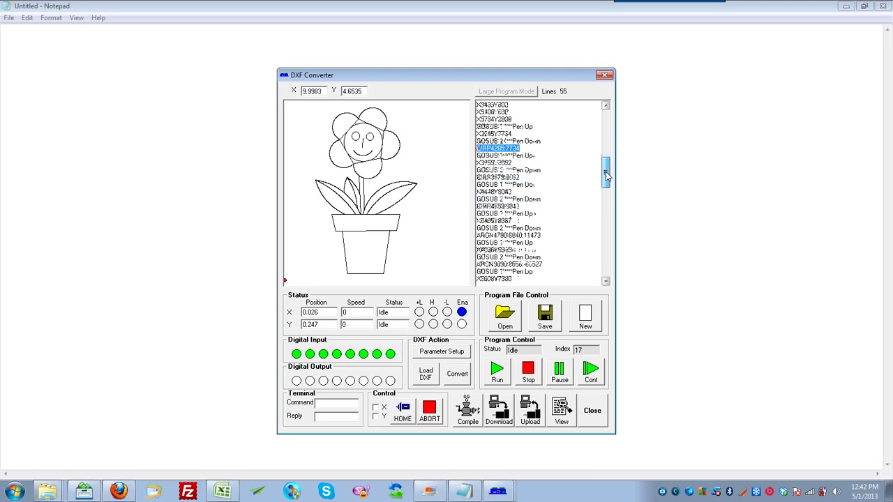
scroll(606, 167, "down", 4)
left_click(480, 207)
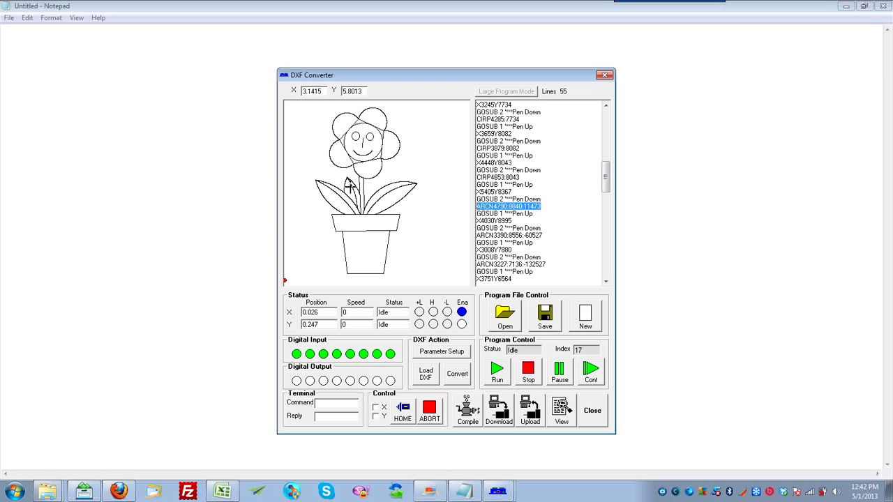
- Compile flower1's program to 267 lines, download it to the 4EX controller, and run it
left_click(468, 422)
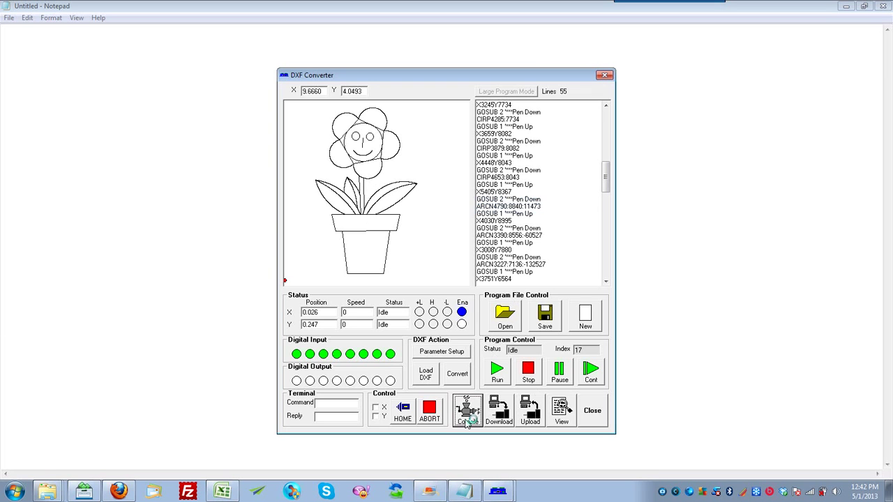
left_click(472, 285)
left_click(498, 410)
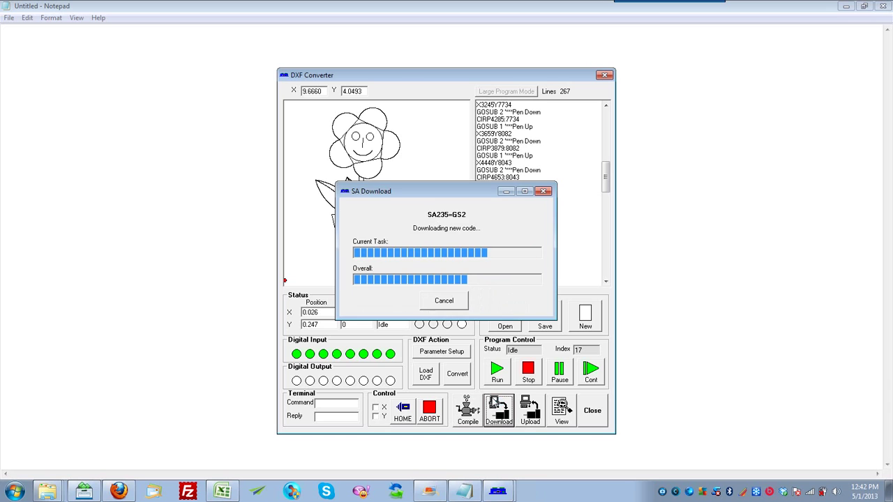
left_click(457, 279)
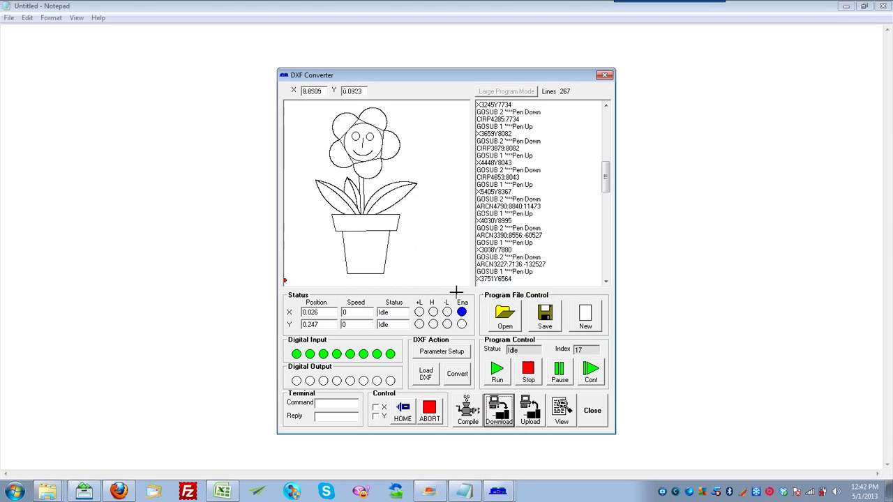
left_click(497, 373)
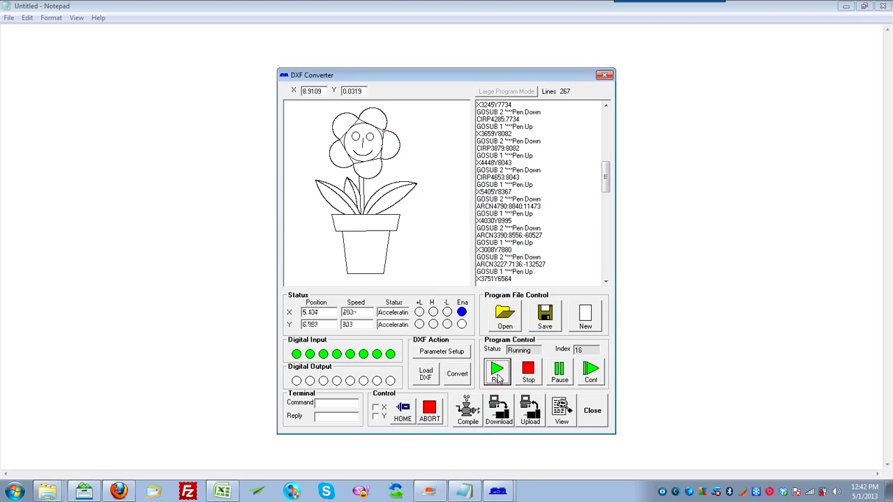